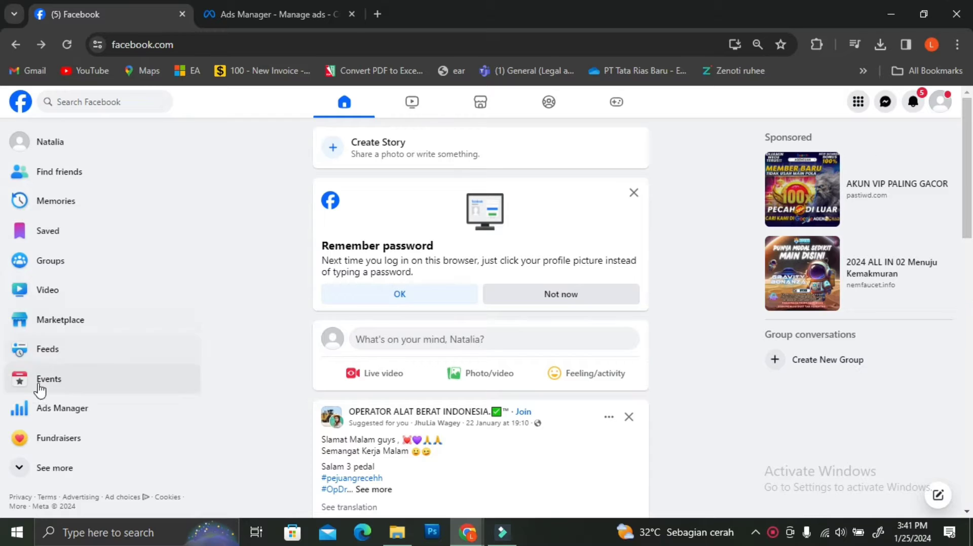
Step: Open Ads Manager, dismiss the conversion breakdowns notice and select the personal ad account
left_click(43, 419)
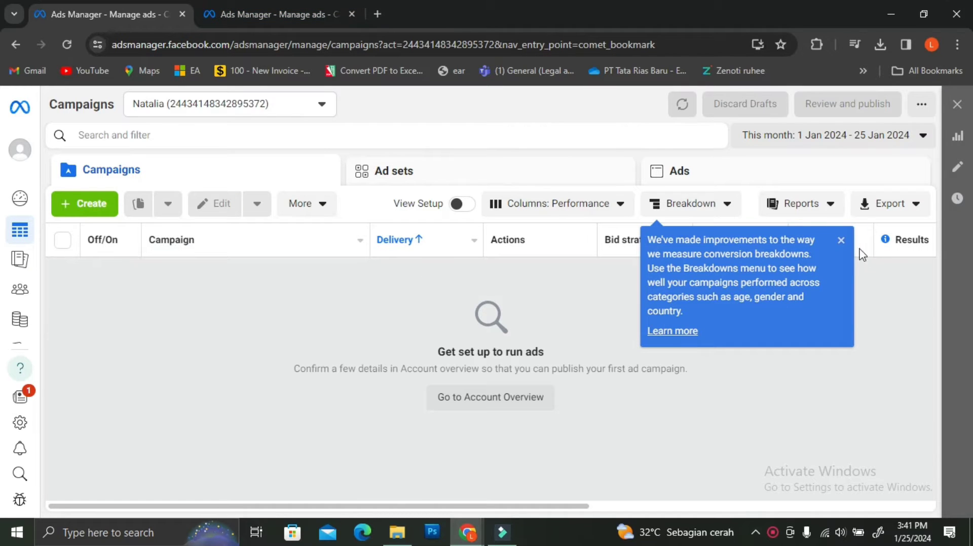
left_click(841, 242)
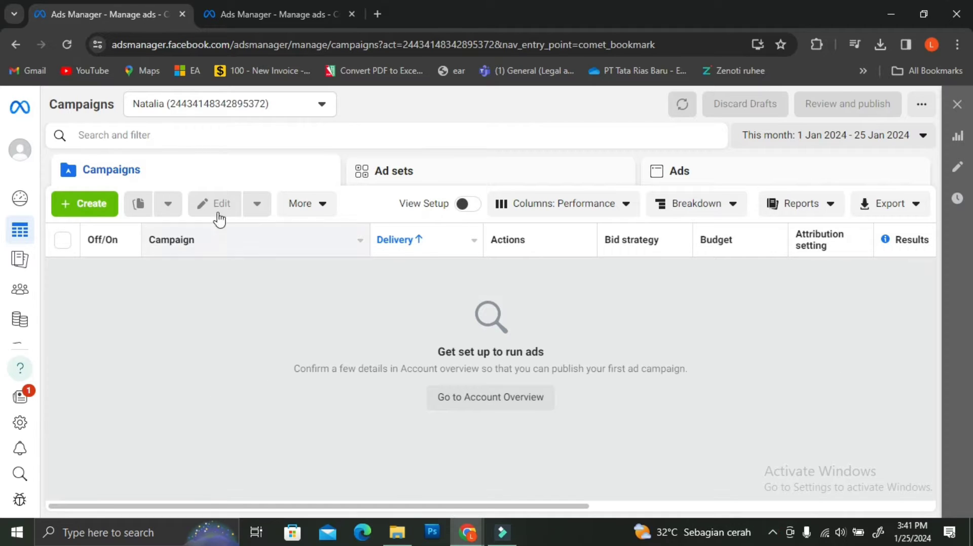
left_click(330, 108)
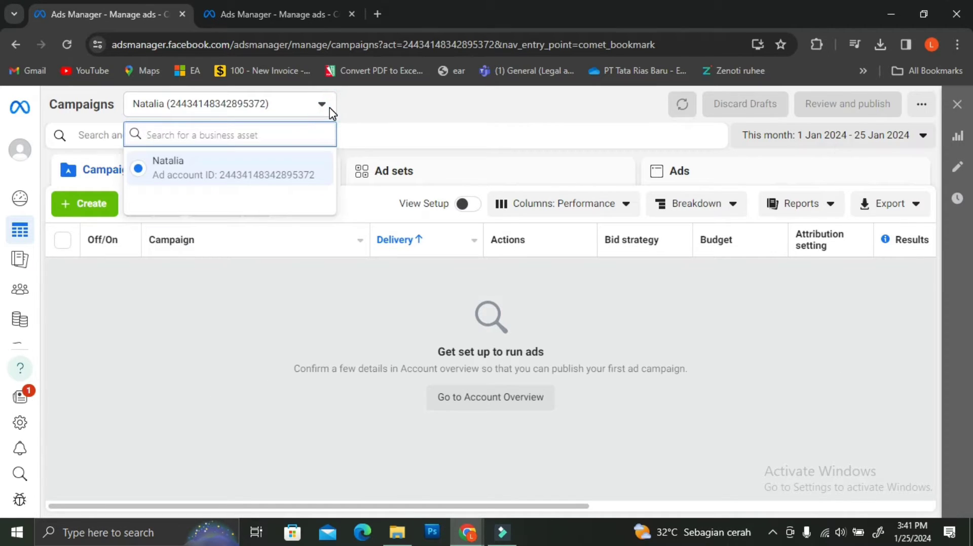
left_click(229, 172)
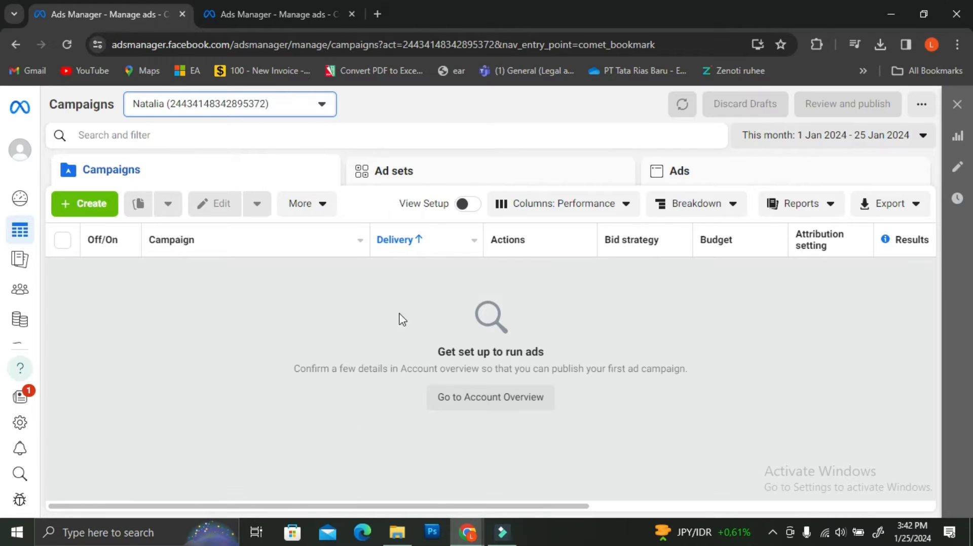
Step: Open Commerce Manager from the complete set of Ads Manager tools
mouse_move(24, 342)
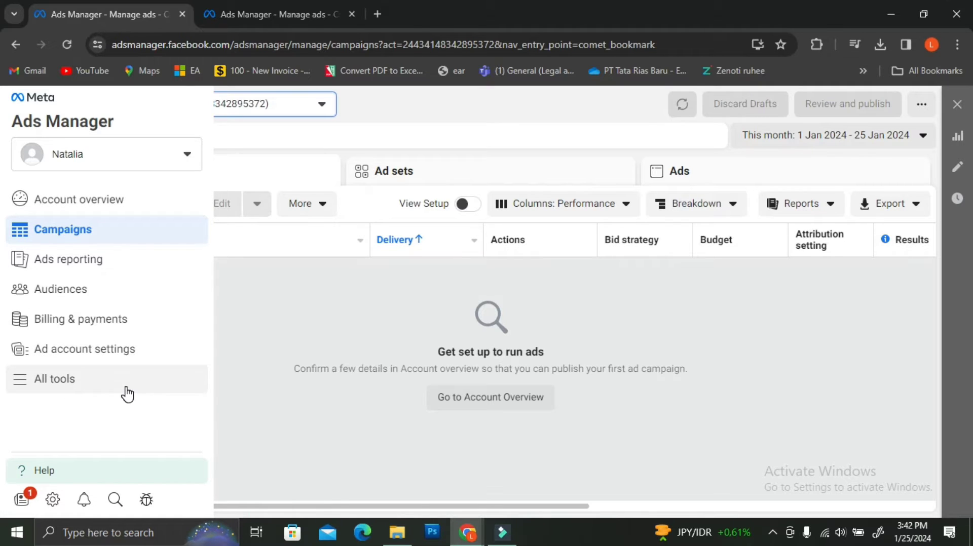
left_click(65, 389)
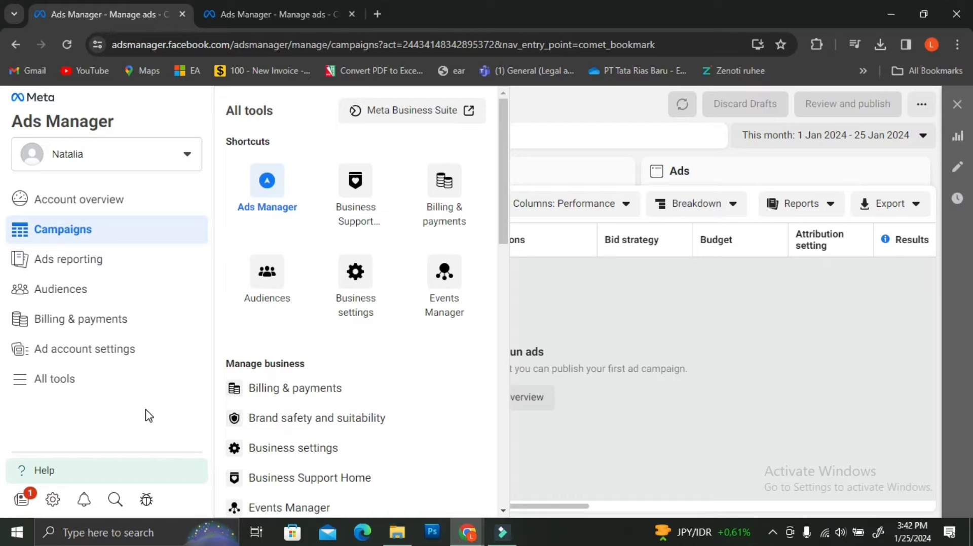
scroll(409, 335, "down", 10)
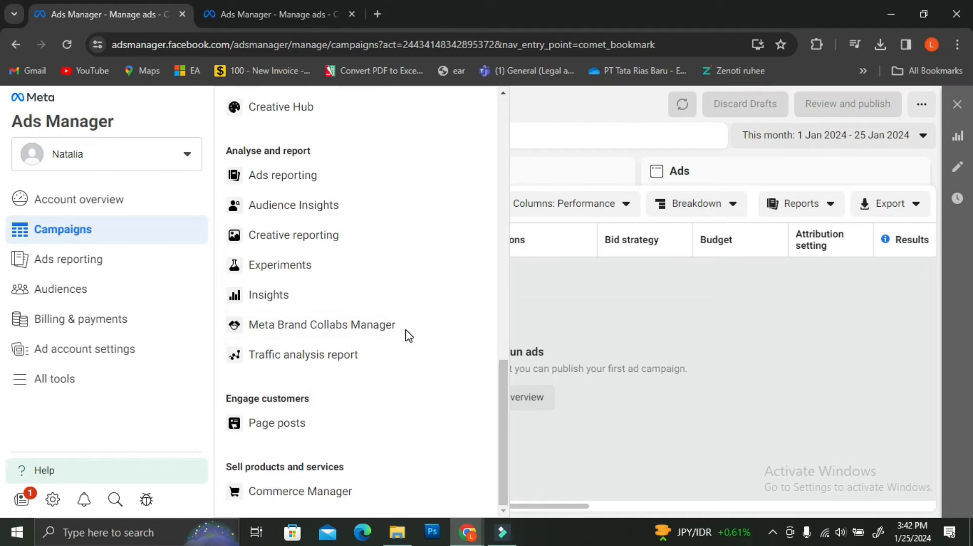
left_click(338, 502)
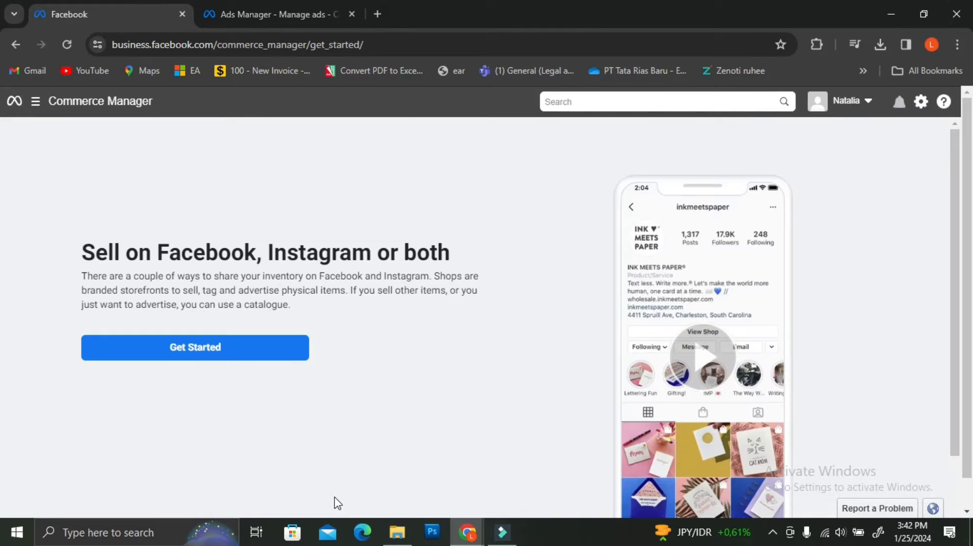
Step: Start setting up a shop with the Create a Shop option and continue past the selling introduction
left_click(295, 349)
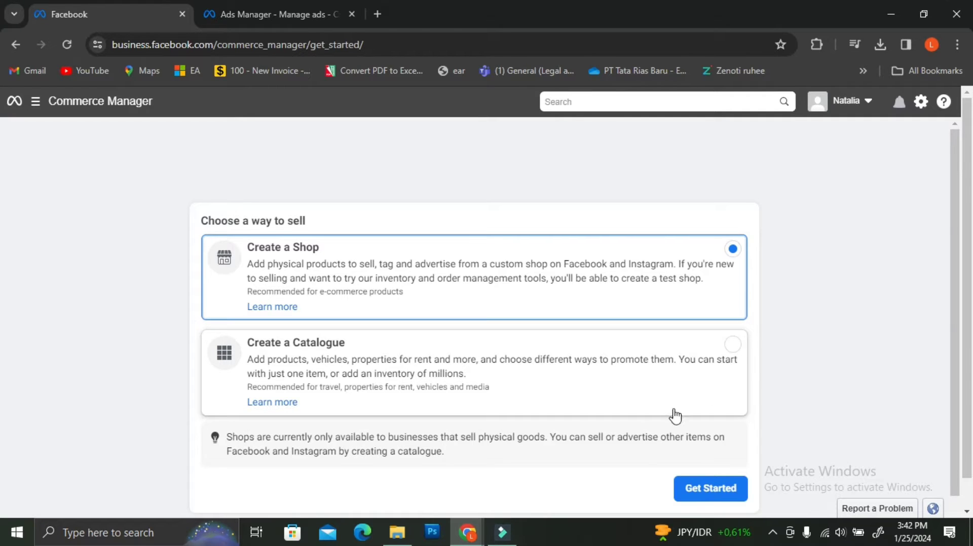
scroll(644, 425, "down", 1)
left_click(707, 452)
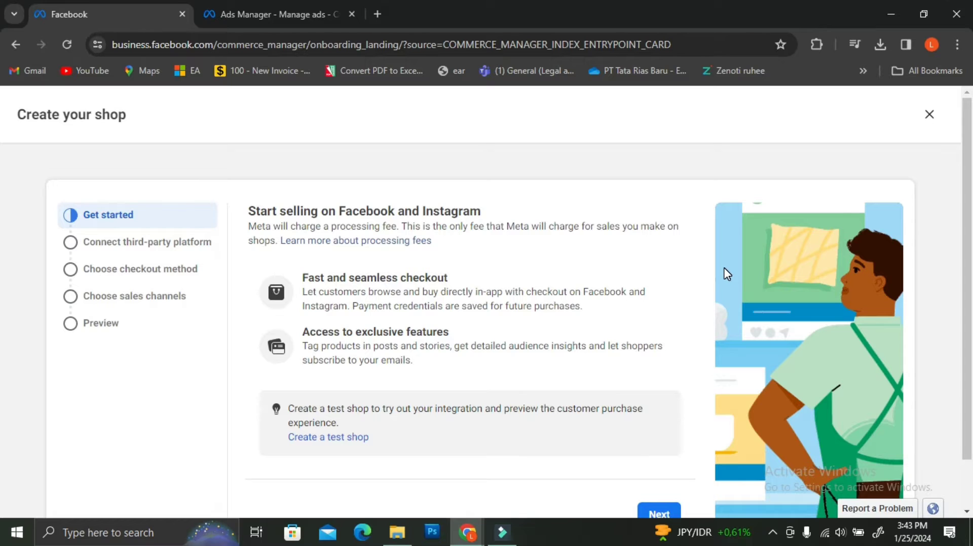
scroll(540, 190, "down", 1)
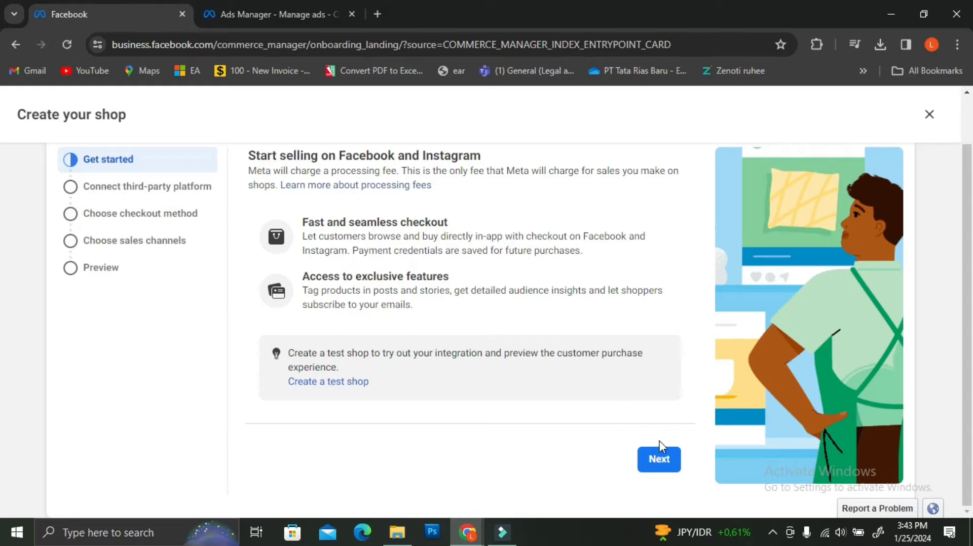
left_click(659, 459)
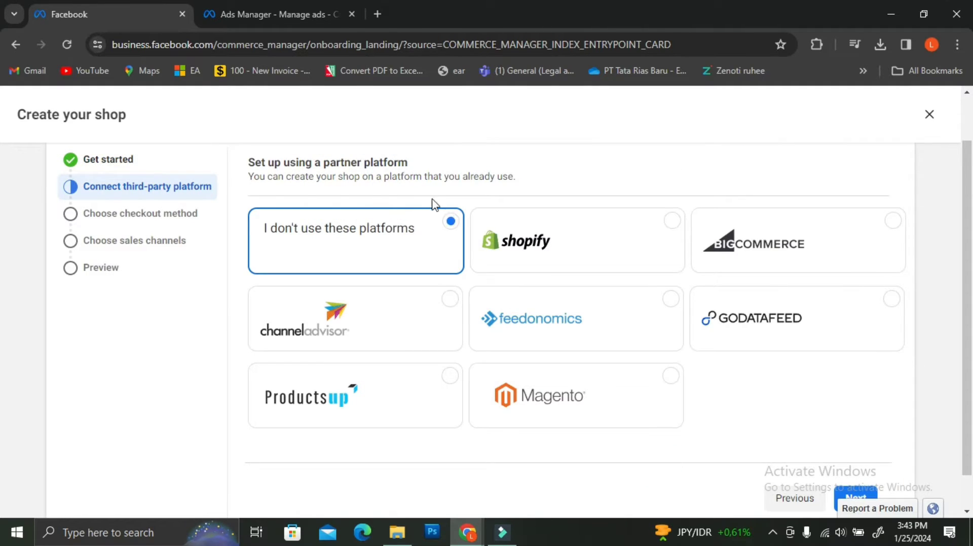
Step: Continue the shop setup with "I don't use these platforms" as the partner platform choice
scroll(709, 244, "up", 1)
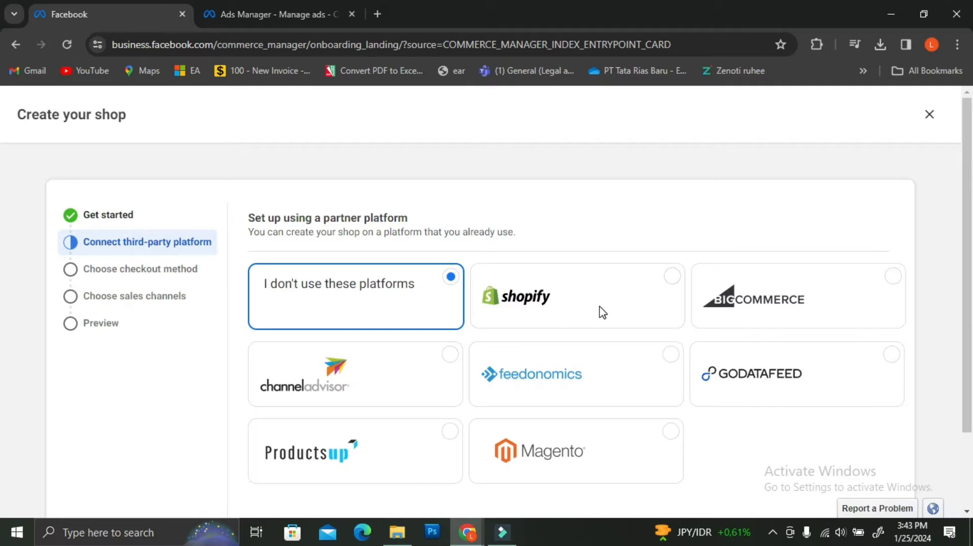
scroll(593, 313, "down", 2)
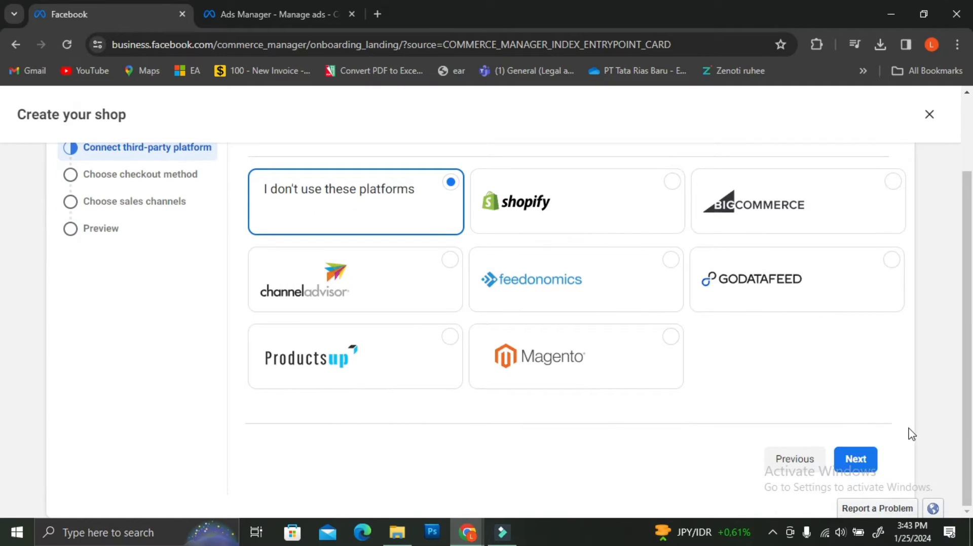
left_click(865, 461)
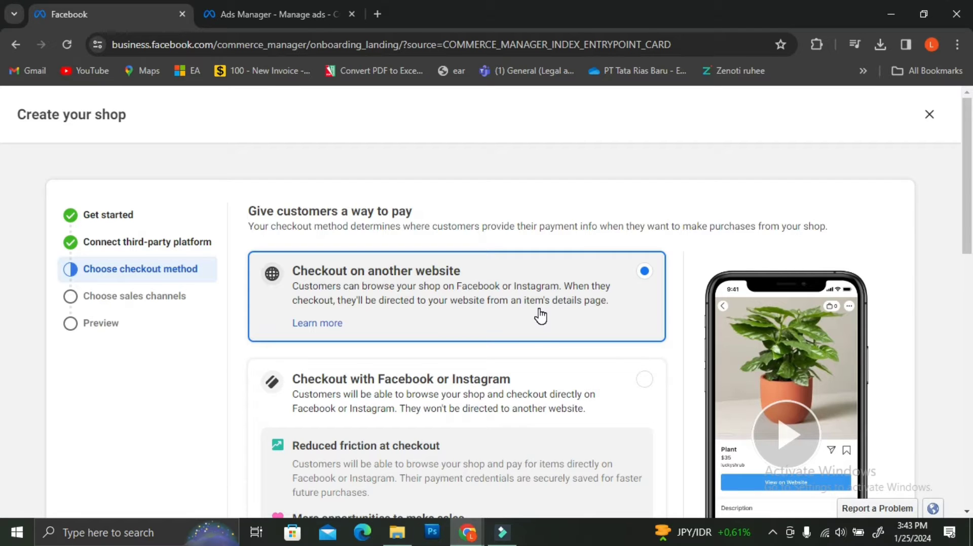
Step: Review the available checkout methods and continue with Checkout on another website
scroll(540, 316, "down", 3)
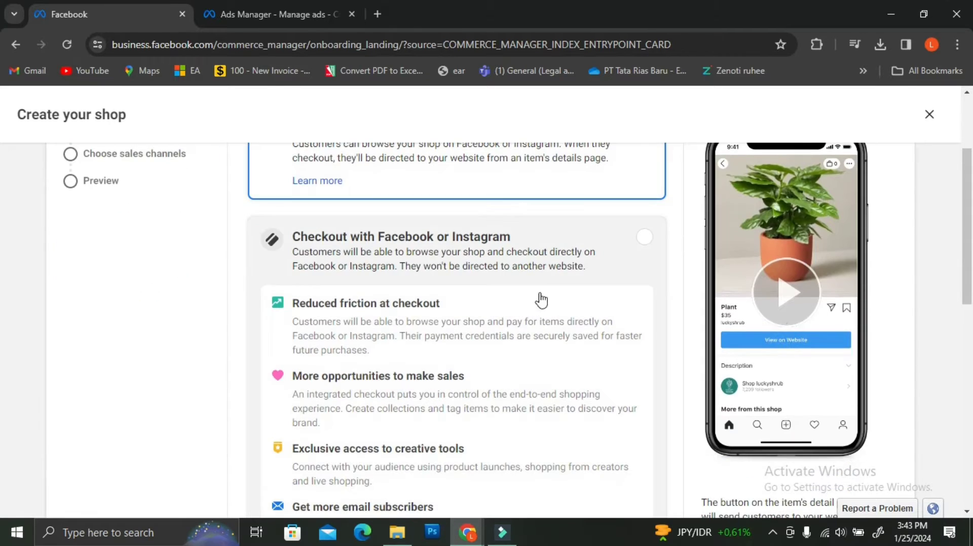
scroll(555, 273, "down", 3)
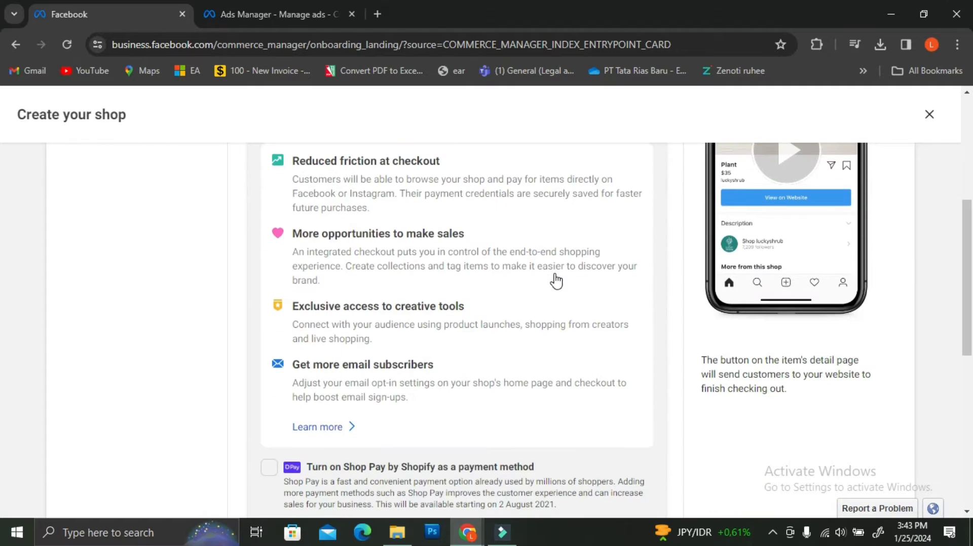
scroll(556, 281, "down", 3)
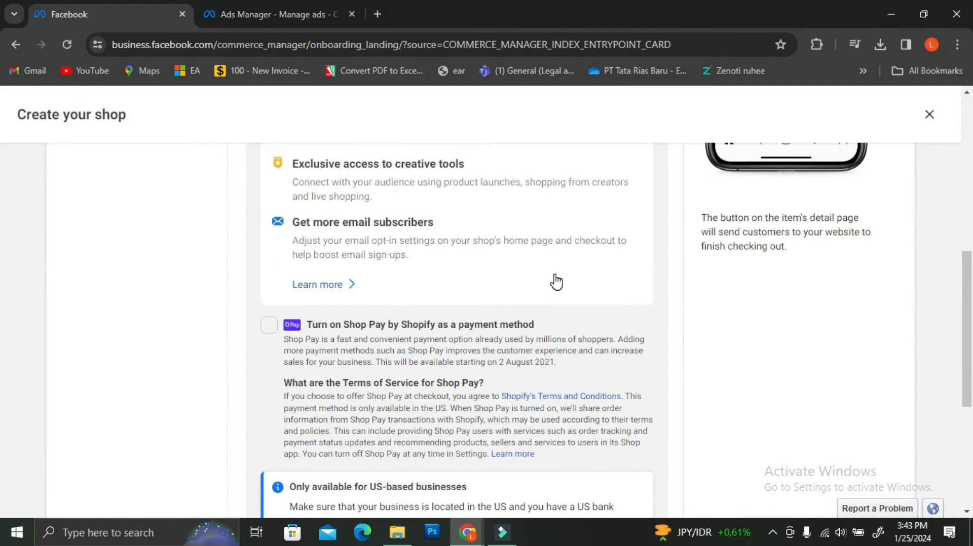
scroll(556, 282, "up", 9)
scroll(527, 312, "down", 9)
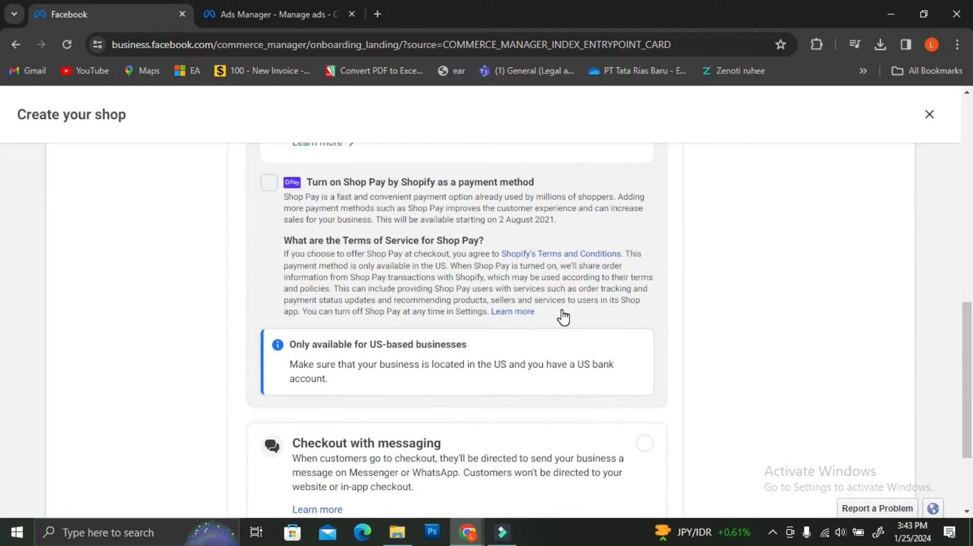
scroll(564, 318, "down", 3)
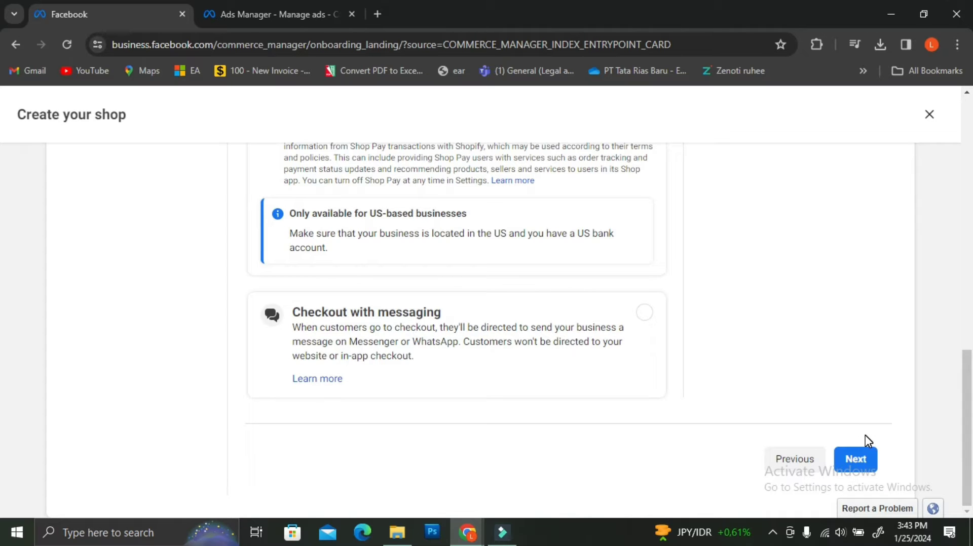
left_click(865, 459)
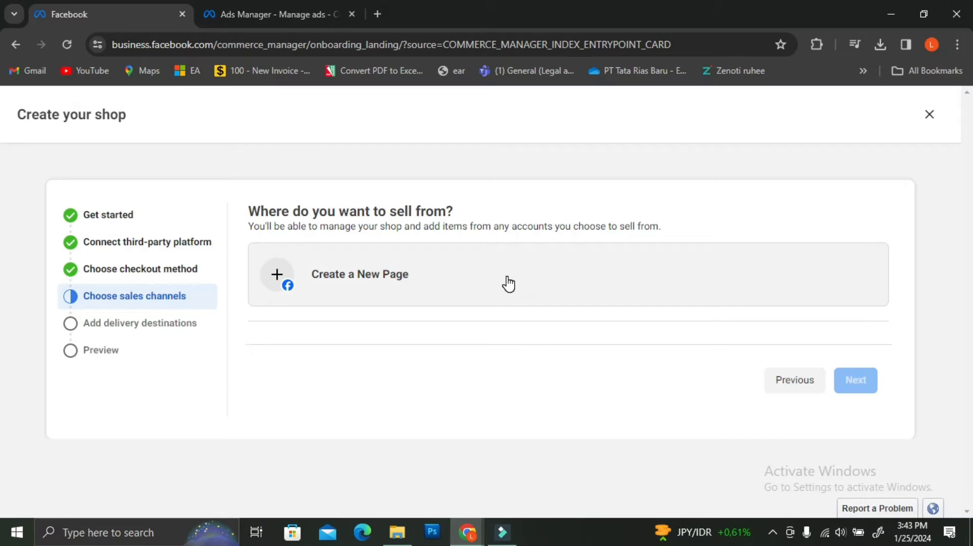
Step: Start a new Facebook Page as the sales channel, named Sunshine's Market, in the Accessories category
left_click(426, 285)
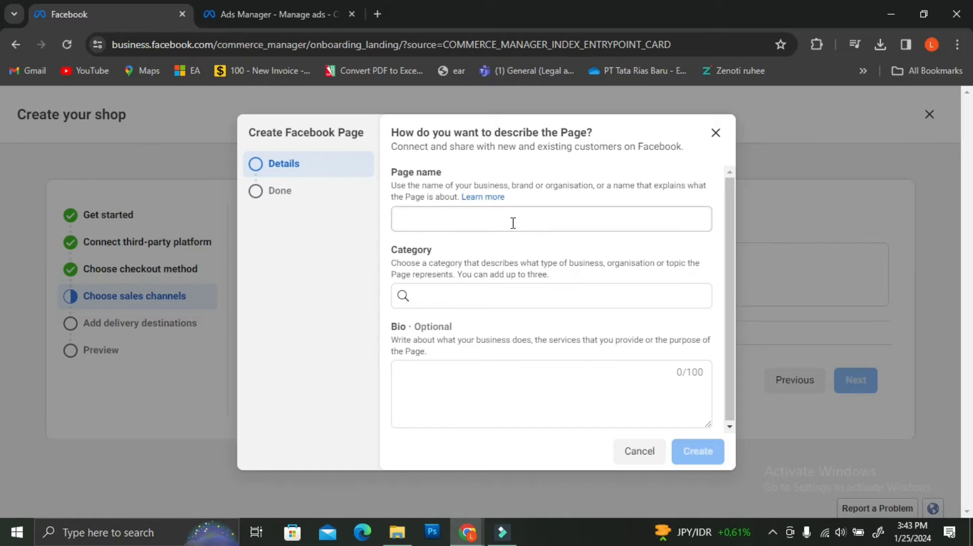
left_click(483, 217)
type("Sunshin")
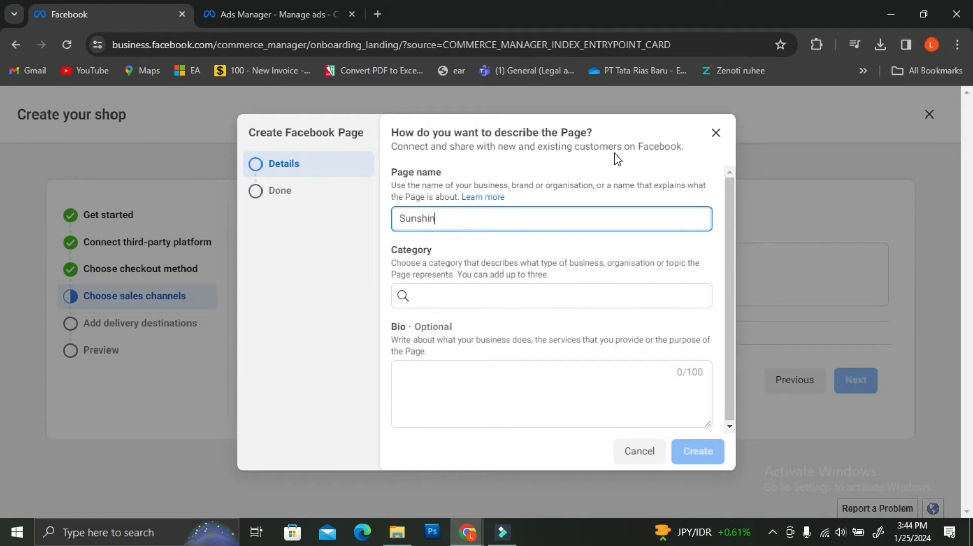
type("e's Ma")
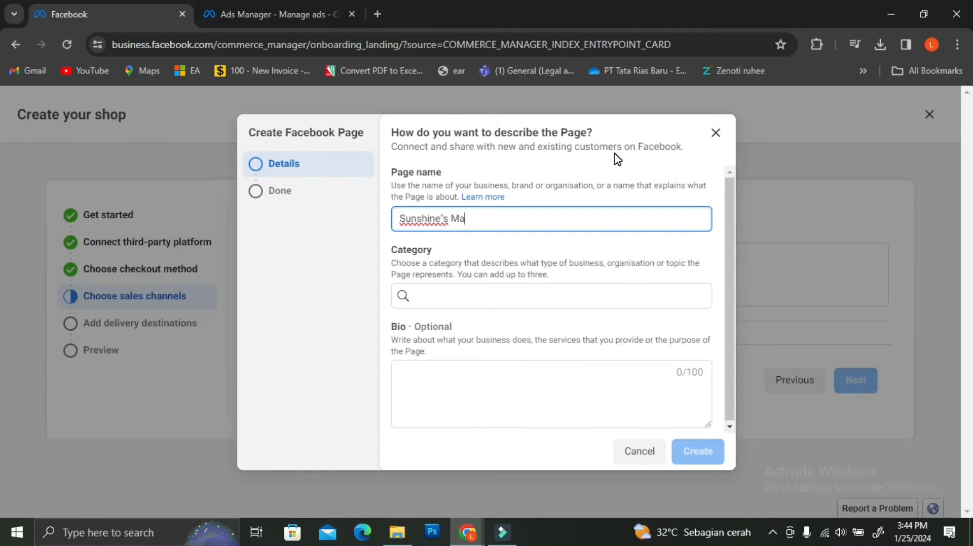
type("rket")
left_click(513, 296)
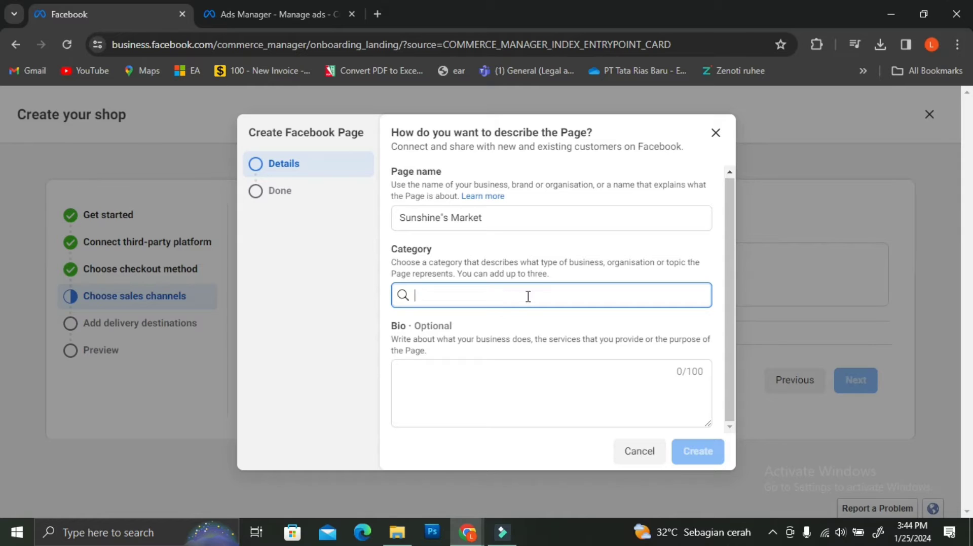
type("Acce")
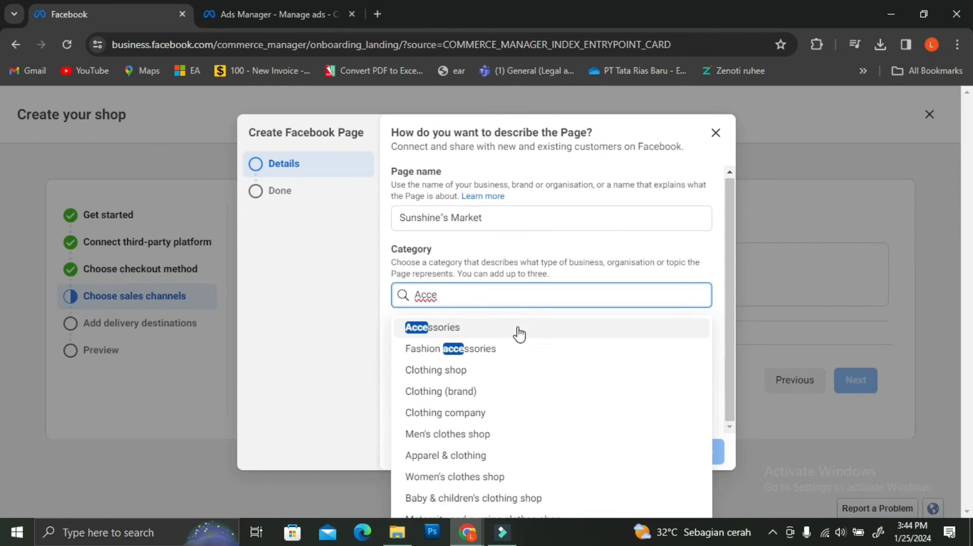
left_click(518, 327)
Step: Enter the Page bio "We sell home made accessories" and finish creating the Page
left_click(475, 394)
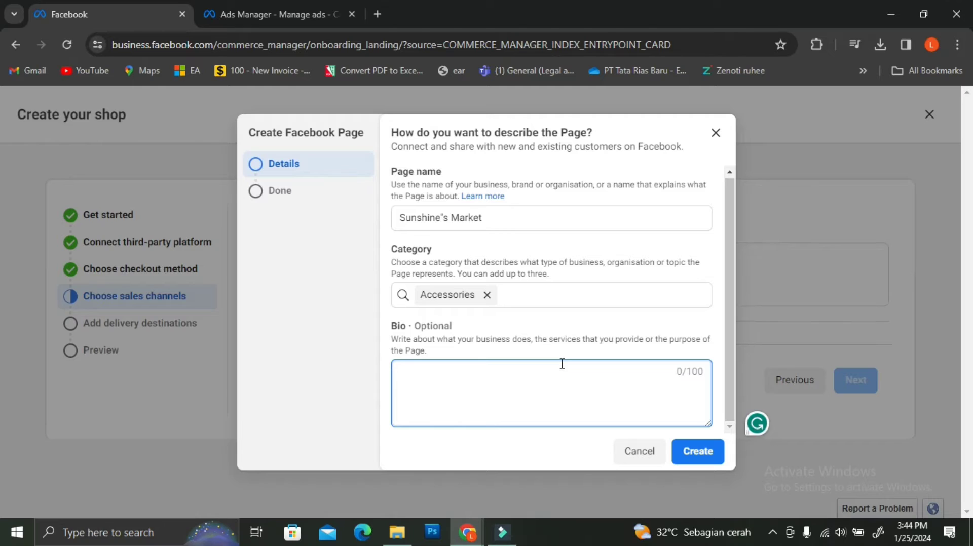
type("We sell home m")
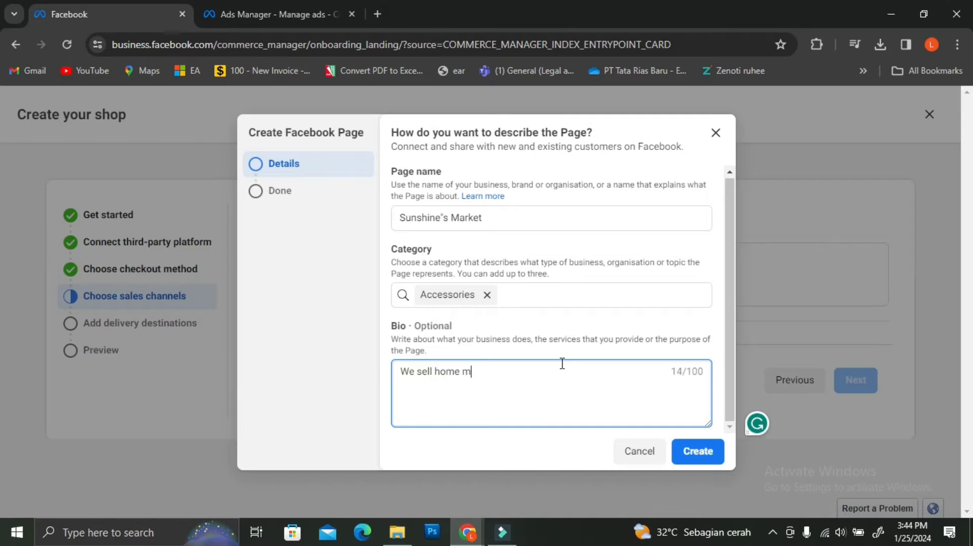
type("ade accessories")
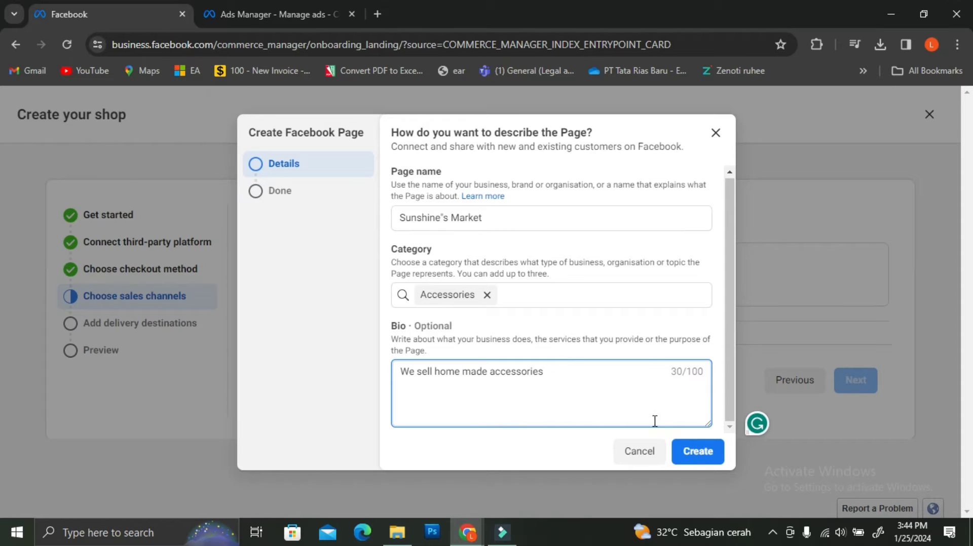
left_click(695, 454)
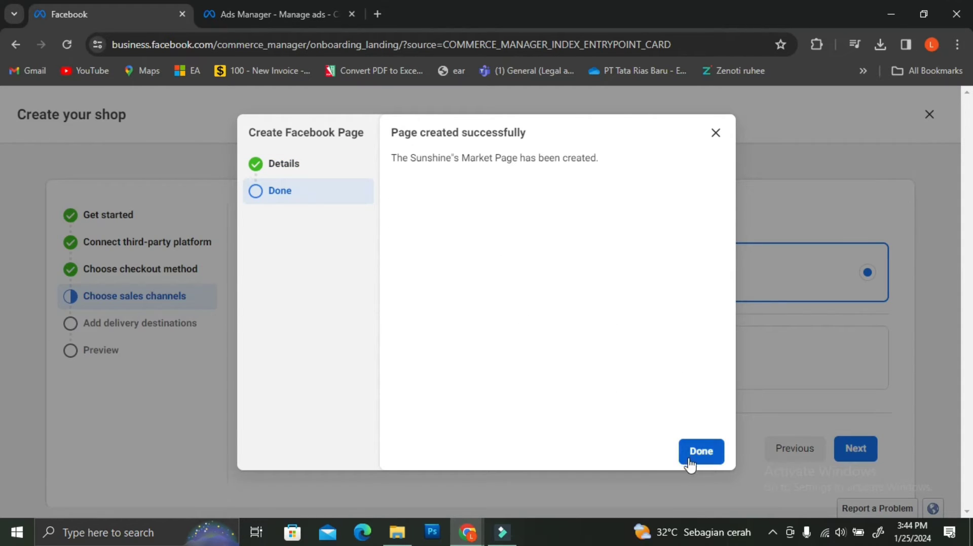
left_click(689, 461)
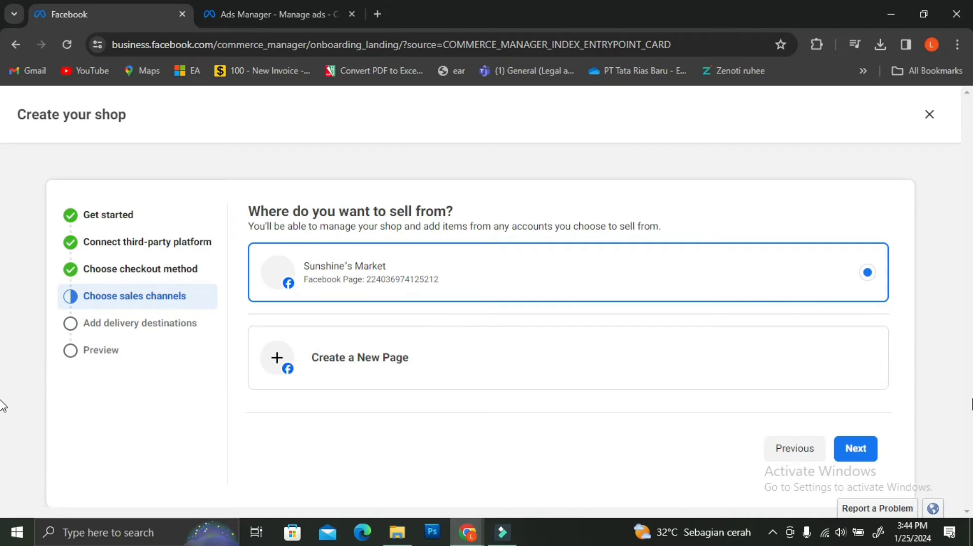
Step: Continue with the Sunshine's Market Page as sales channel and connect the existing Sunshine's Market business account
left_click(856, 460)
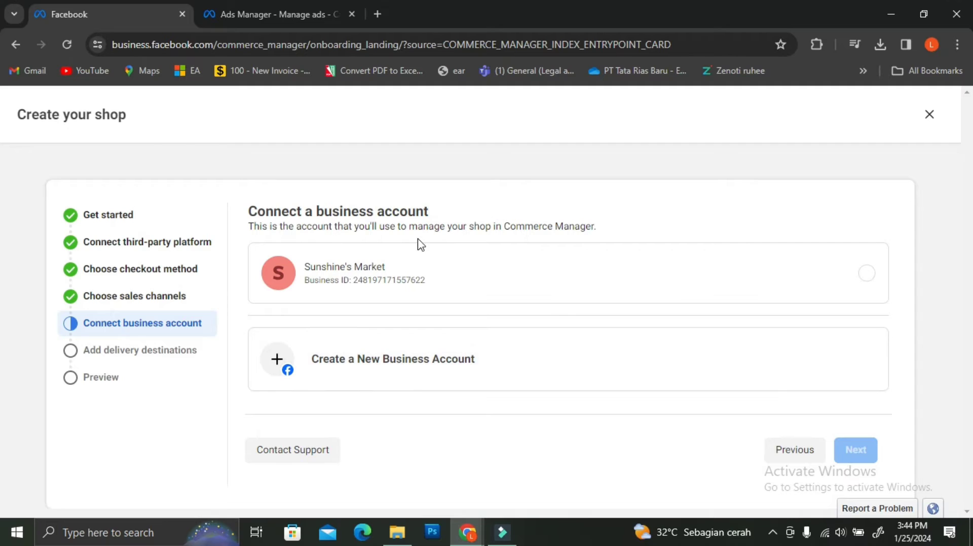
left_click(399, 284)
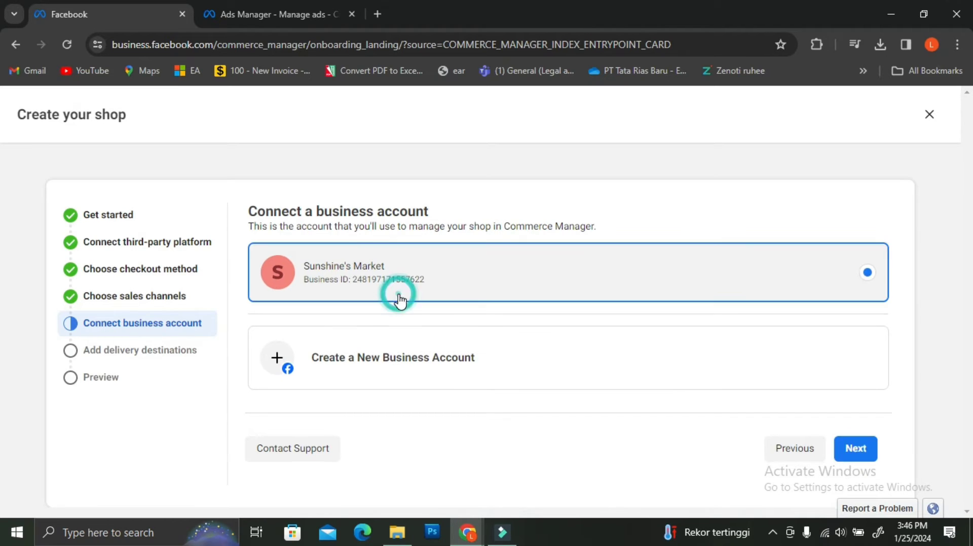
left_click(859, 452)
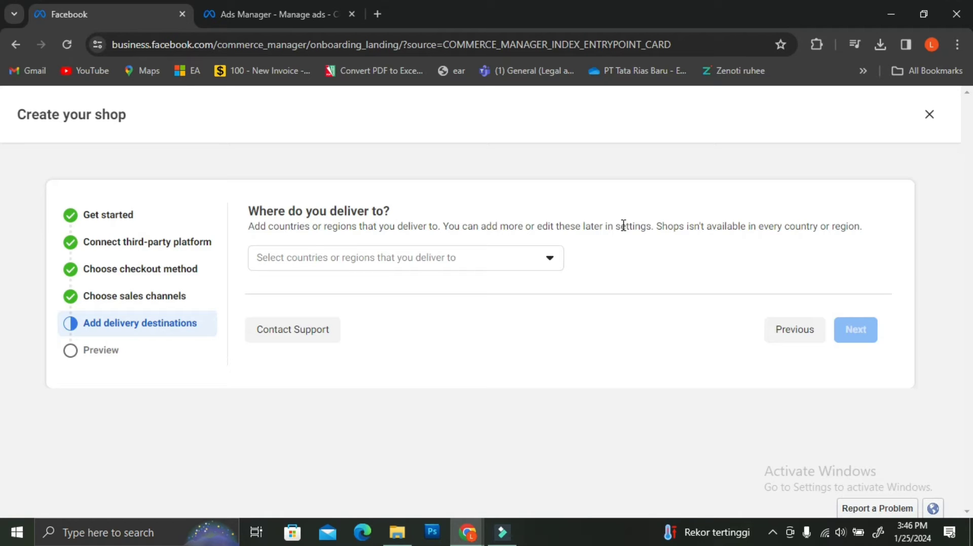
Step: Add United Kingdom and Australia as the shop's delivery destinations and continue to the preview
left_click(370, 260)
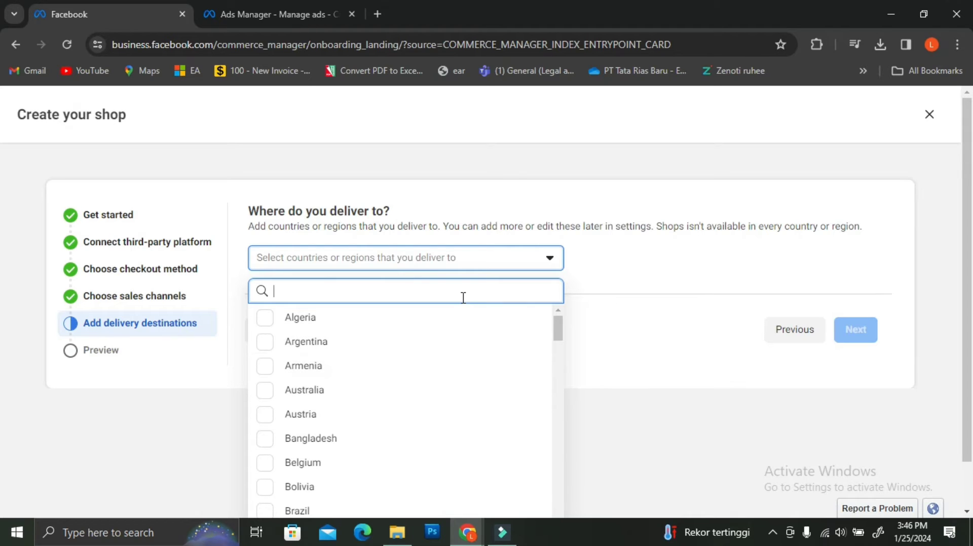
type("unit")
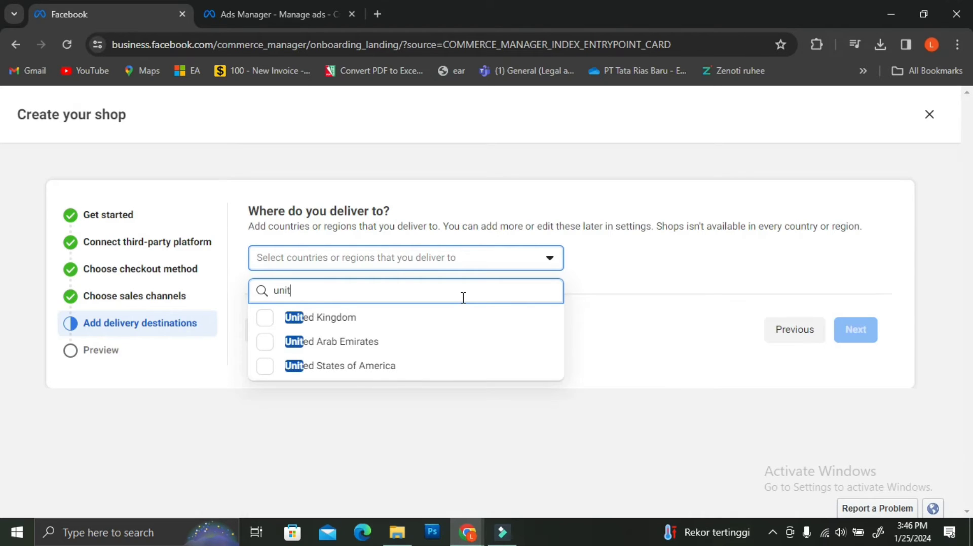
left_click(264, 317)
left_click_drag(377, 291, 278, 286)
key("BackSpace")
key("BackSpace")
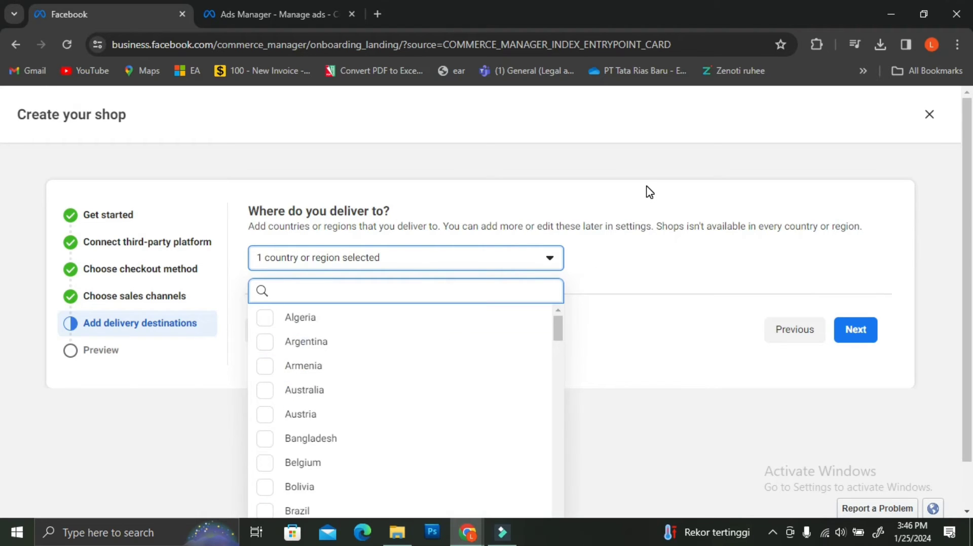
left_click(391, 390)
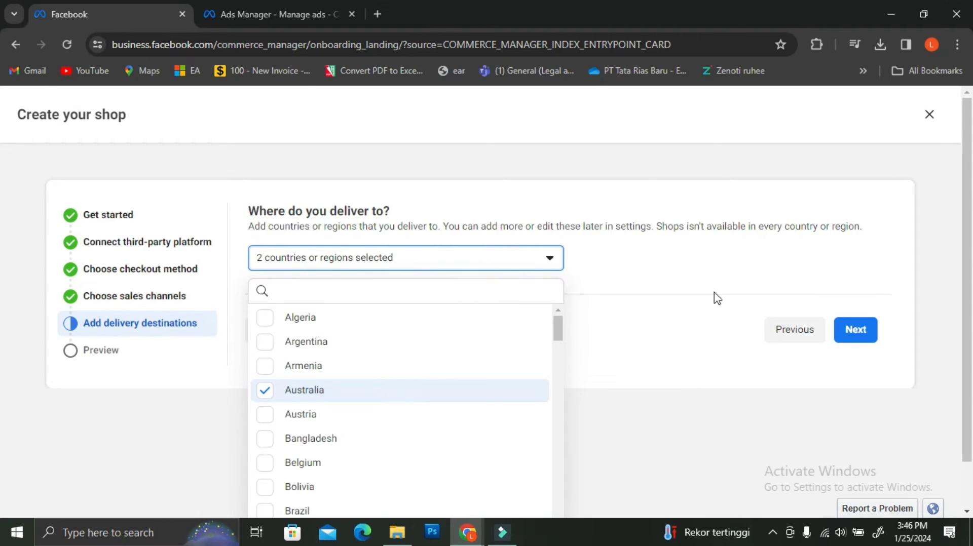
left_click(695, 269)
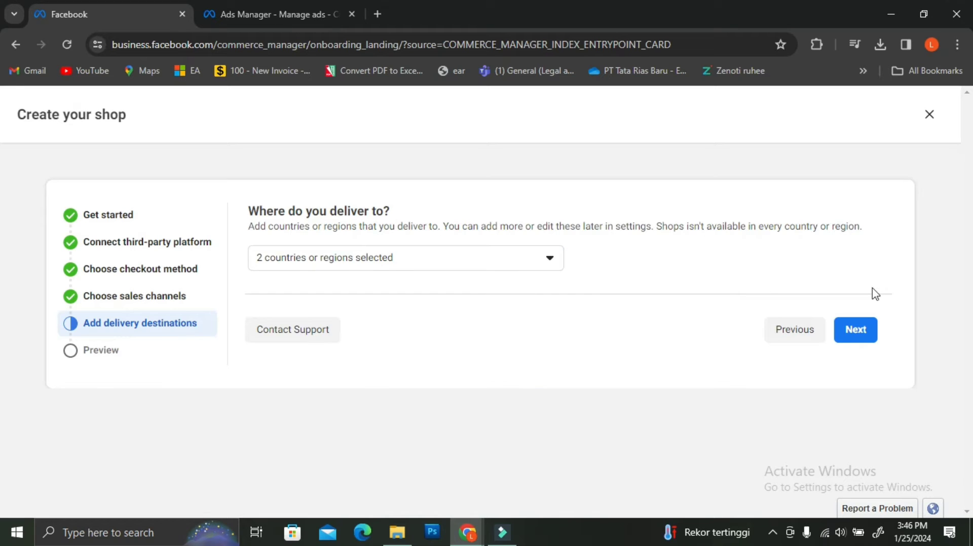
left_click(860, 334)
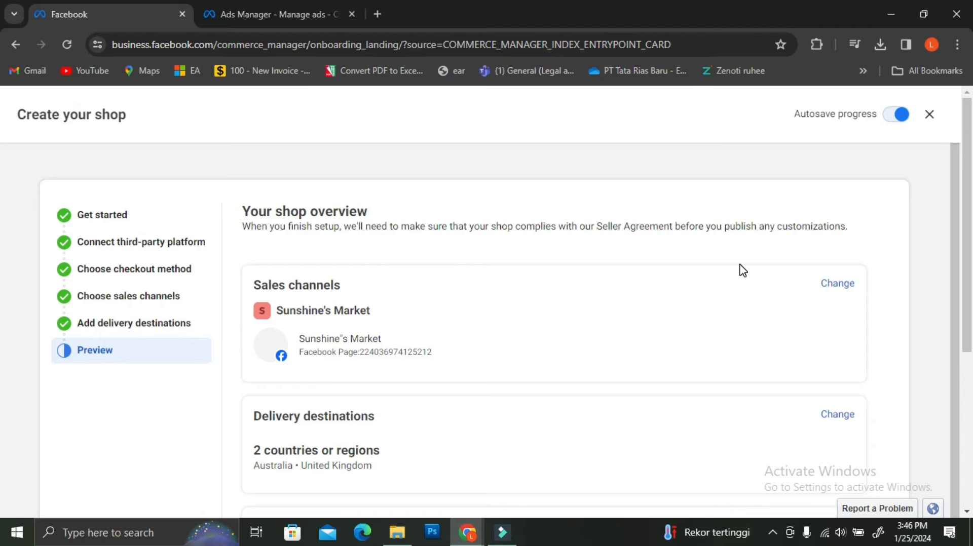
Step: Review the shop overview, agree to the Seller Agreement and finish the shop setup
scroll(363, 367, "down", 1)
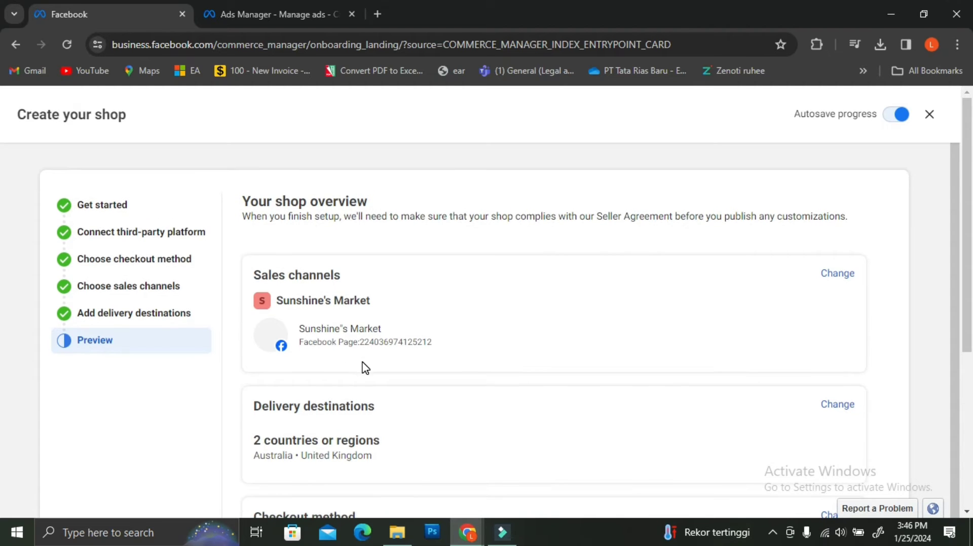
scroll(570, 423, "down", 5)
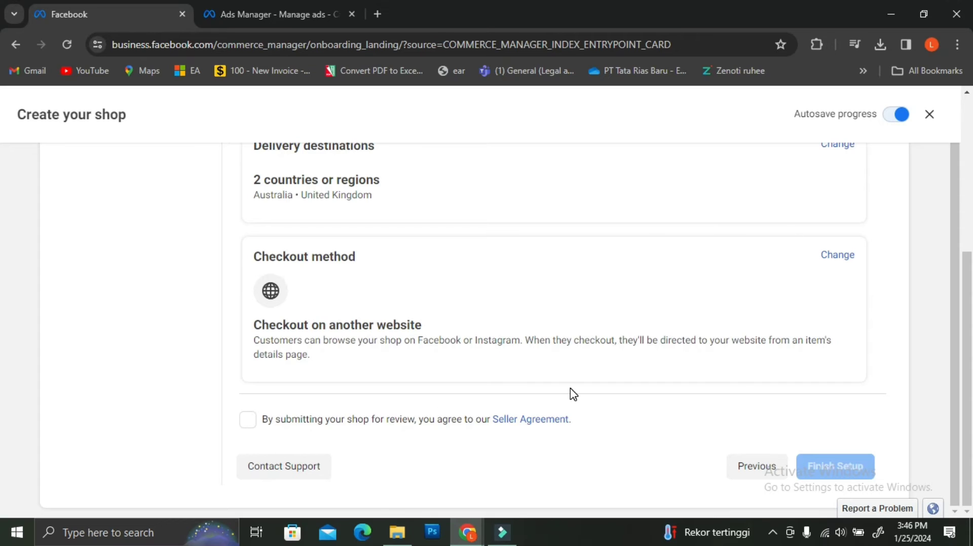
left_click(262, 423)
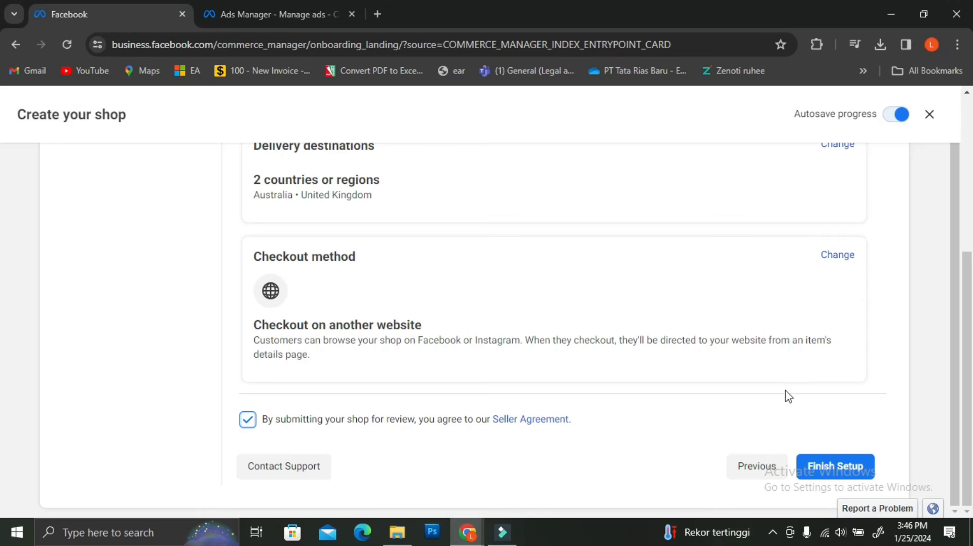
left_click(865, 476)
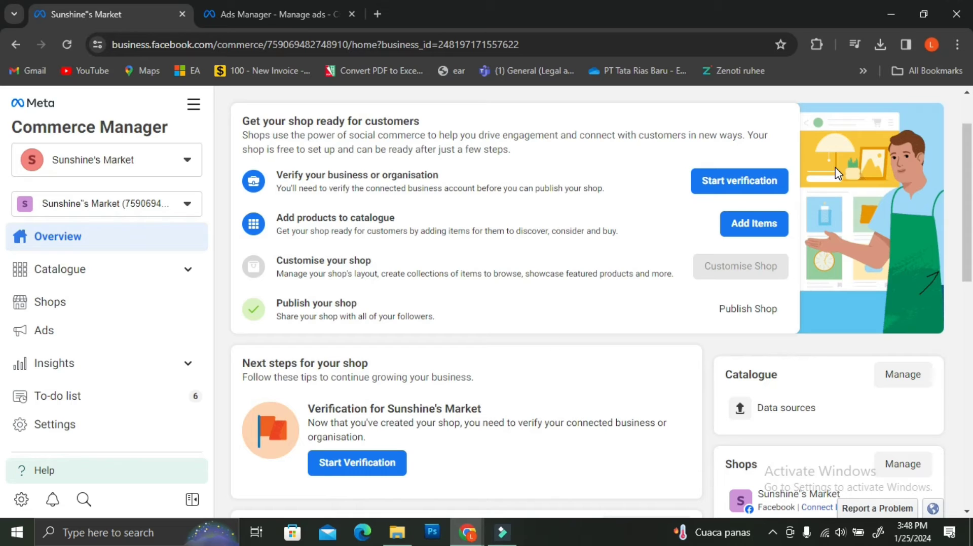
Step: Start adding products to the catalogue with the Manual option and add a second blank item row
left_click(755, 223)
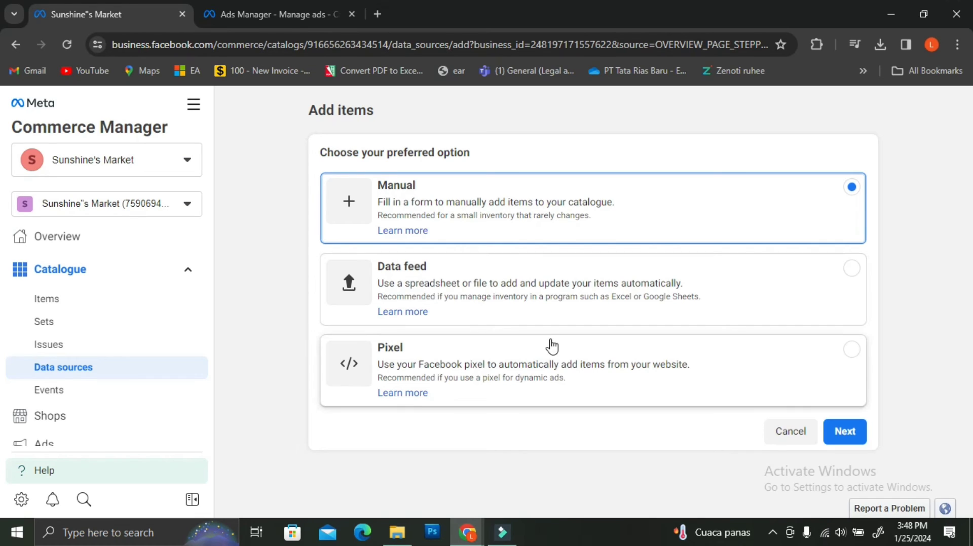
left_click(851, 436)
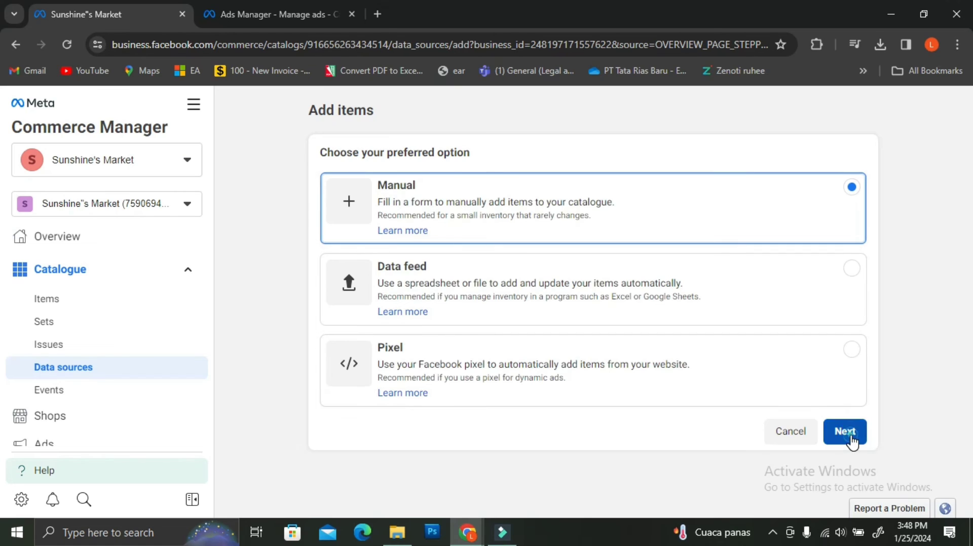
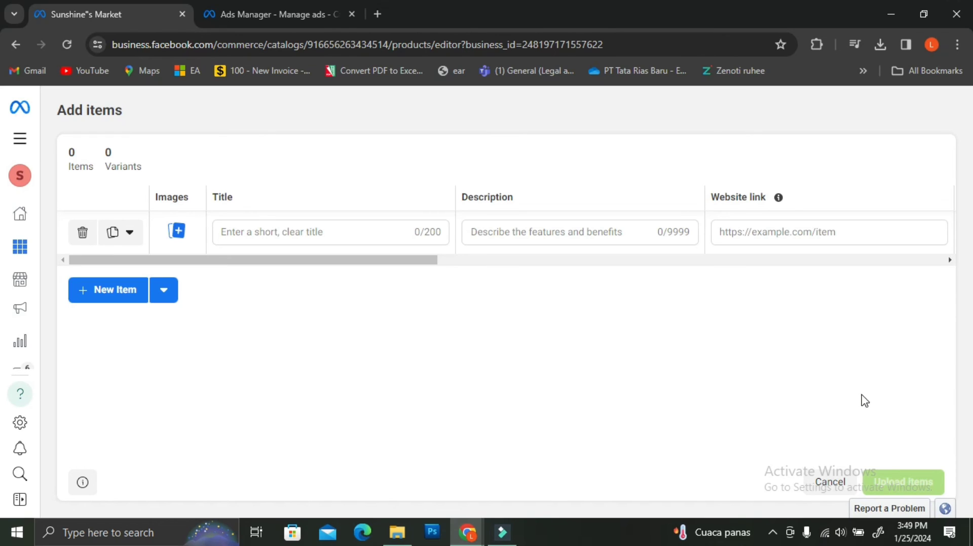
left_click(126, 302)
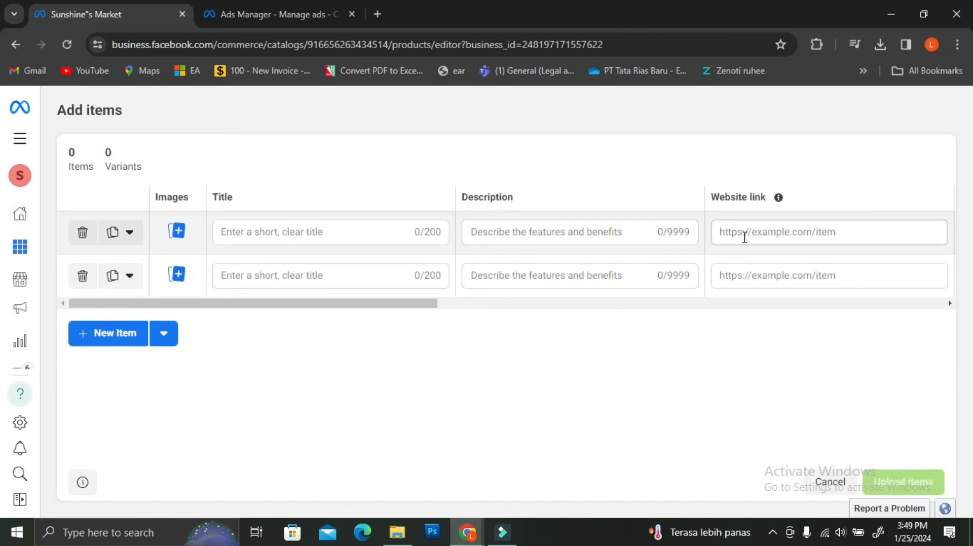
Step: Examine the first item's variant and duplicate options and its image upload dialog, closing it without adding images
left_click(133, 238)
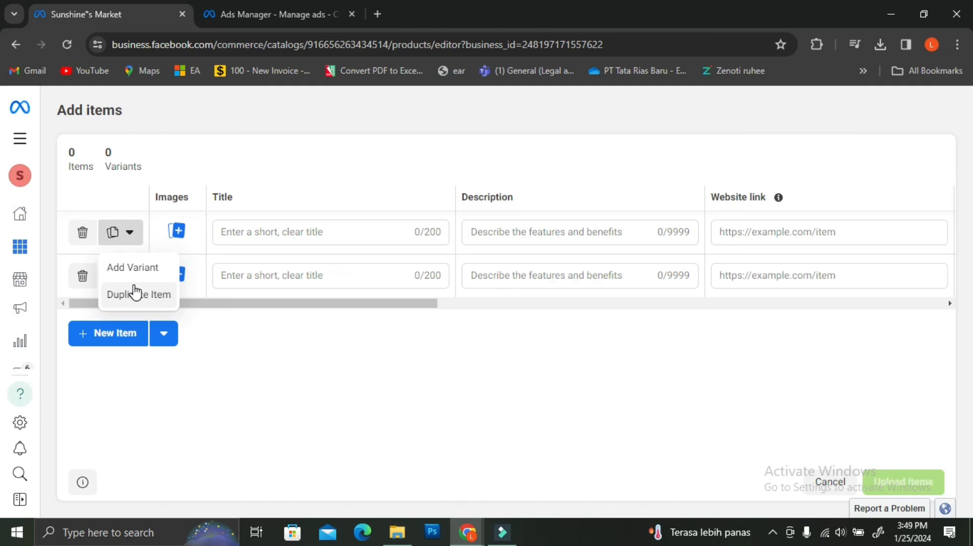
left_click(176, 231)
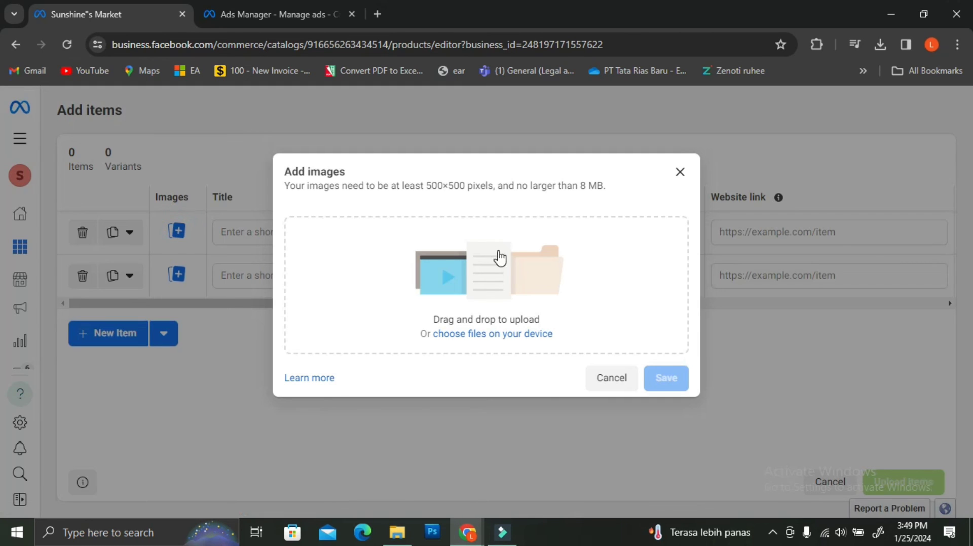
left_click(679, 172)
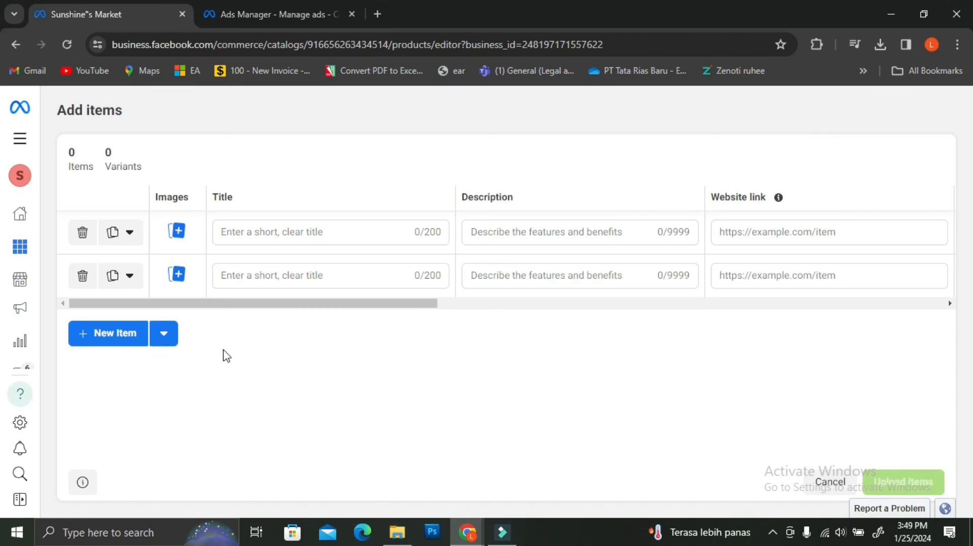